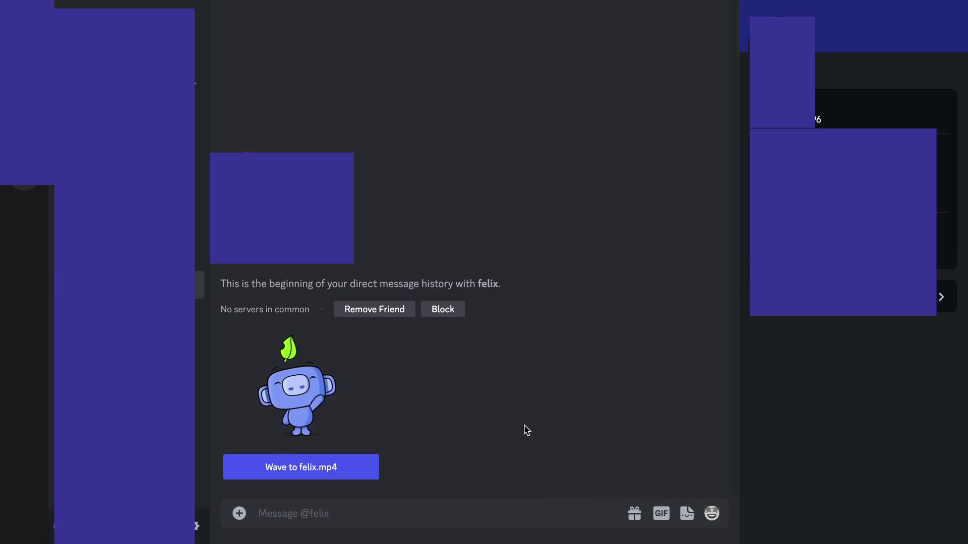
click(240, 514)
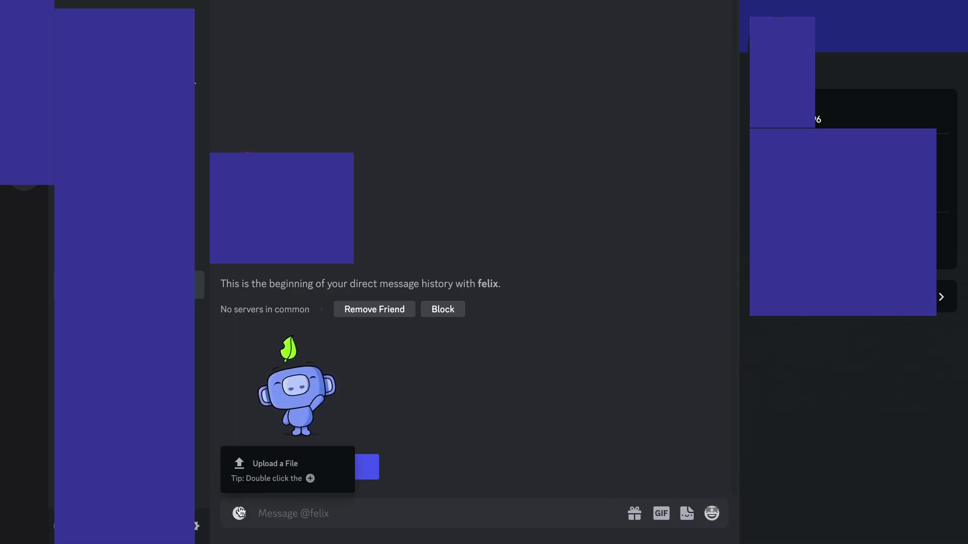
click(490, 369)
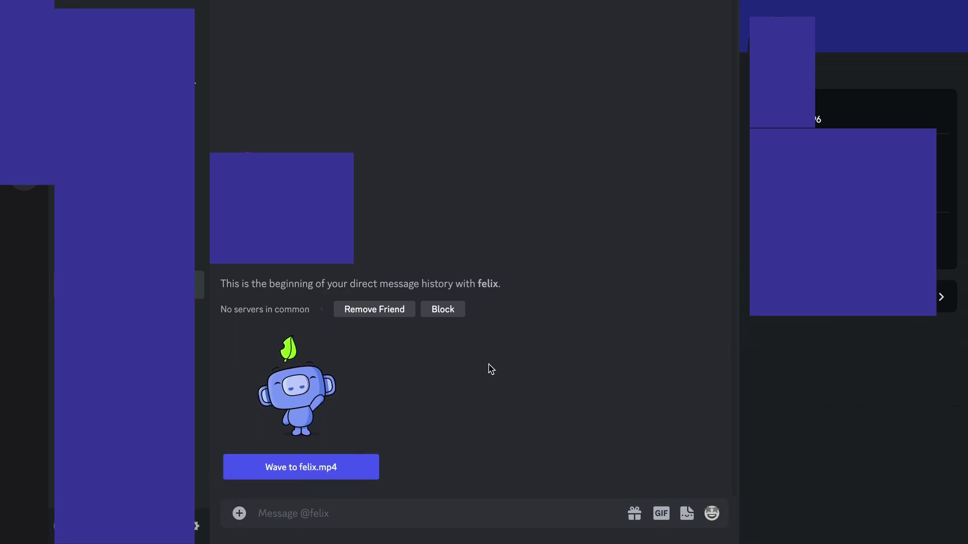